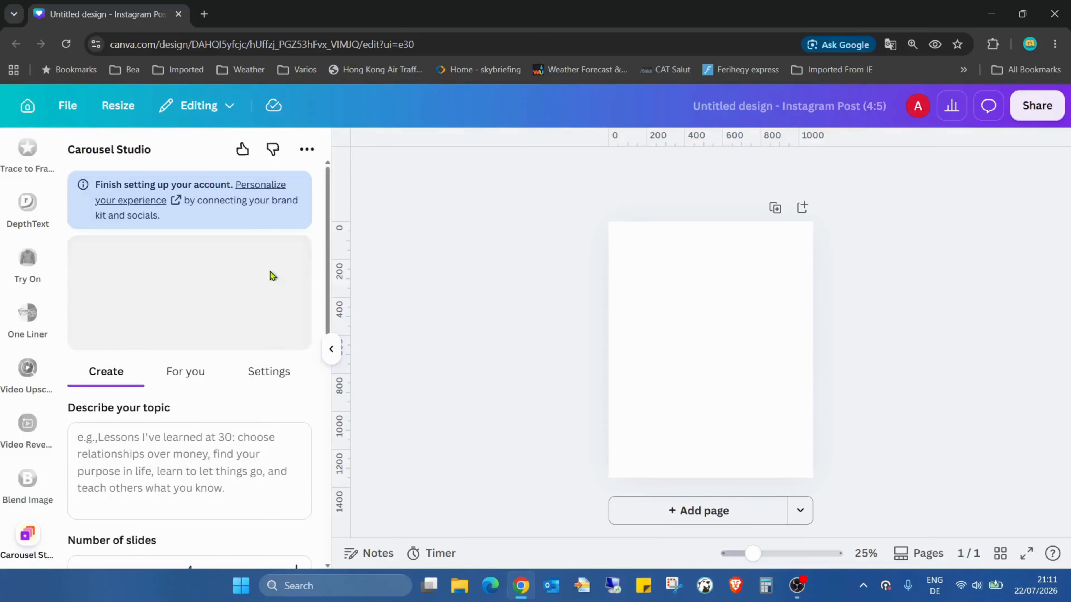
Describe the carousel topic as "lessons i've learned in the last 7 days aboute type 2 diabetis".
scroll(250, 233, down, 3)
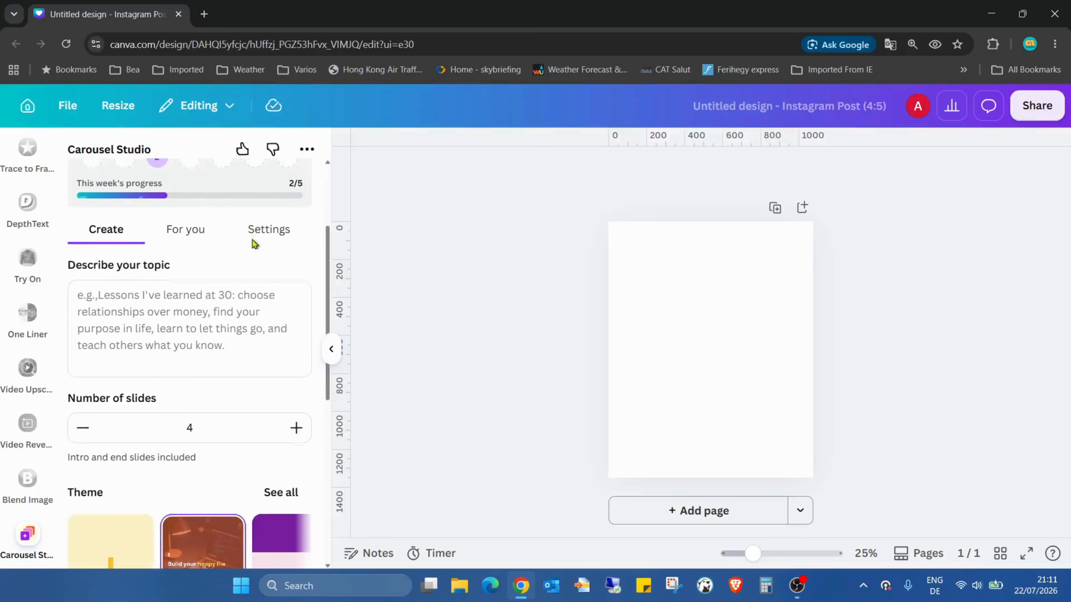
click(176, 311)
text(lessons i've learned in the last 7 days aboute type 2 diabetis)
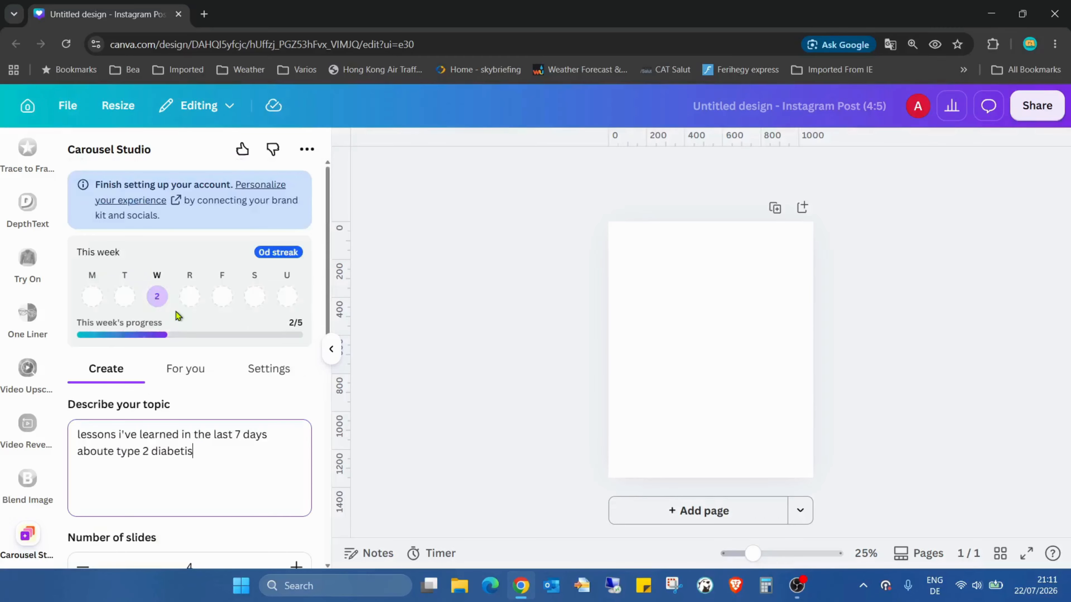
Browse the full list of carousel themes and open the popular Plum Purple theme for editing.
scroll(251, 339, down, 5)
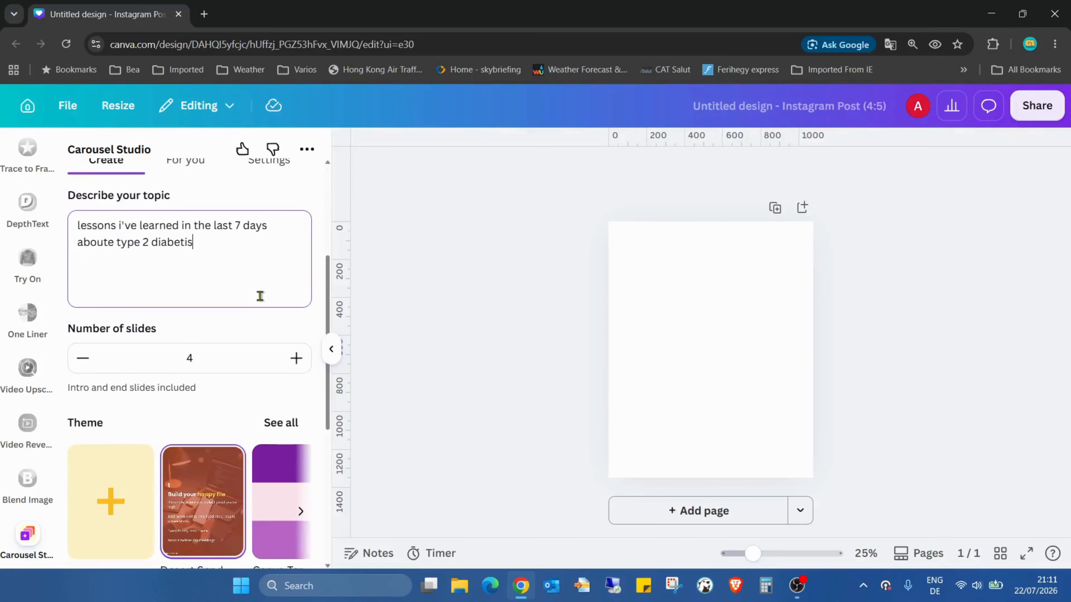
scroll(215, 249, down, 2)
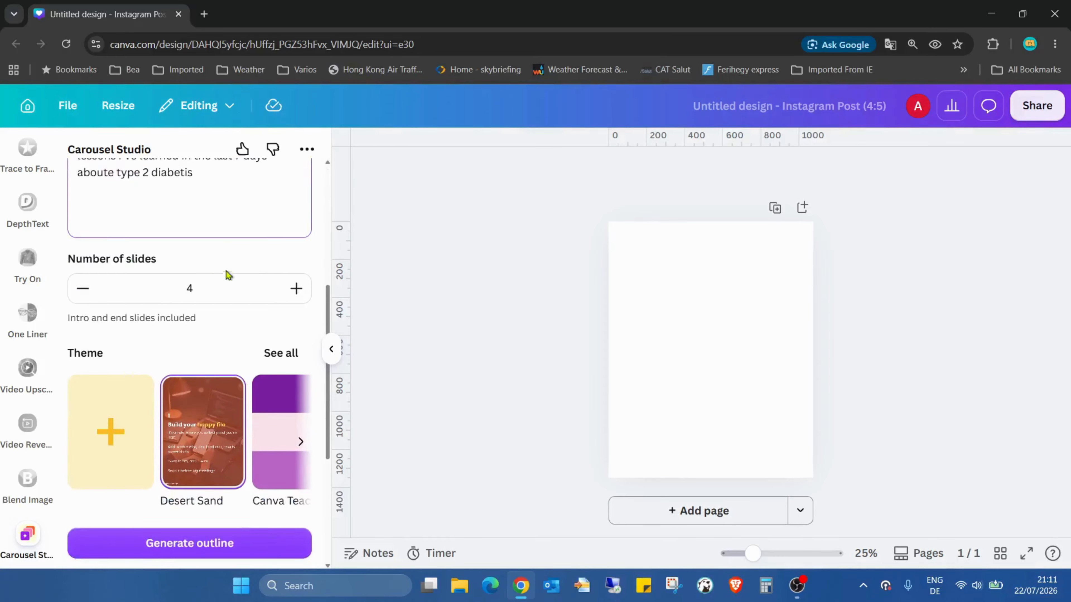
scroll(236, 275, down, 2)
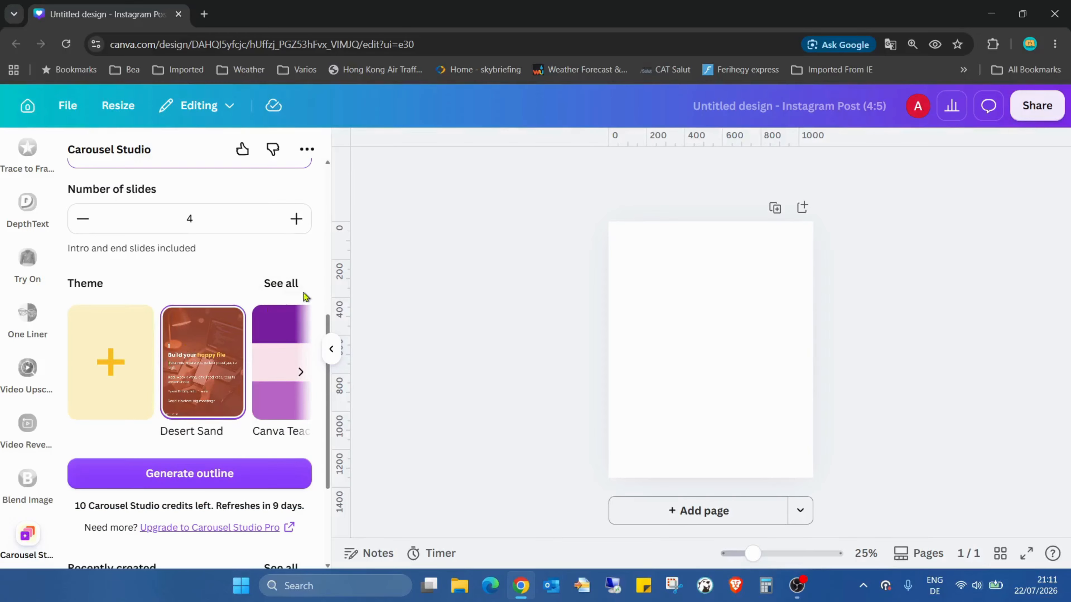
click(281, 283)
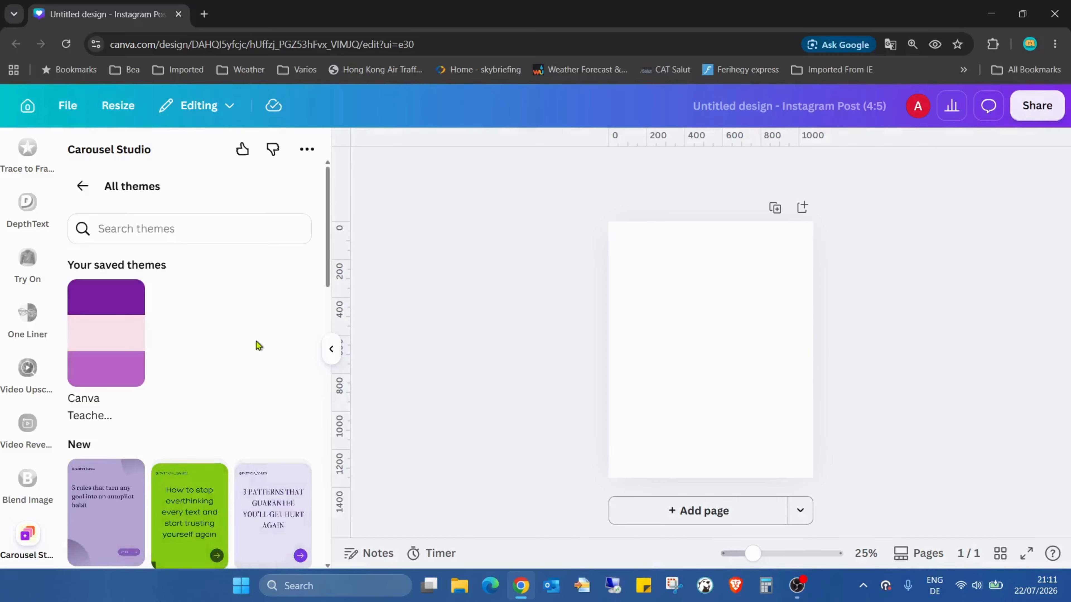
scroll(258, 284, down, 2)
scroll(216, 262, down, 3)
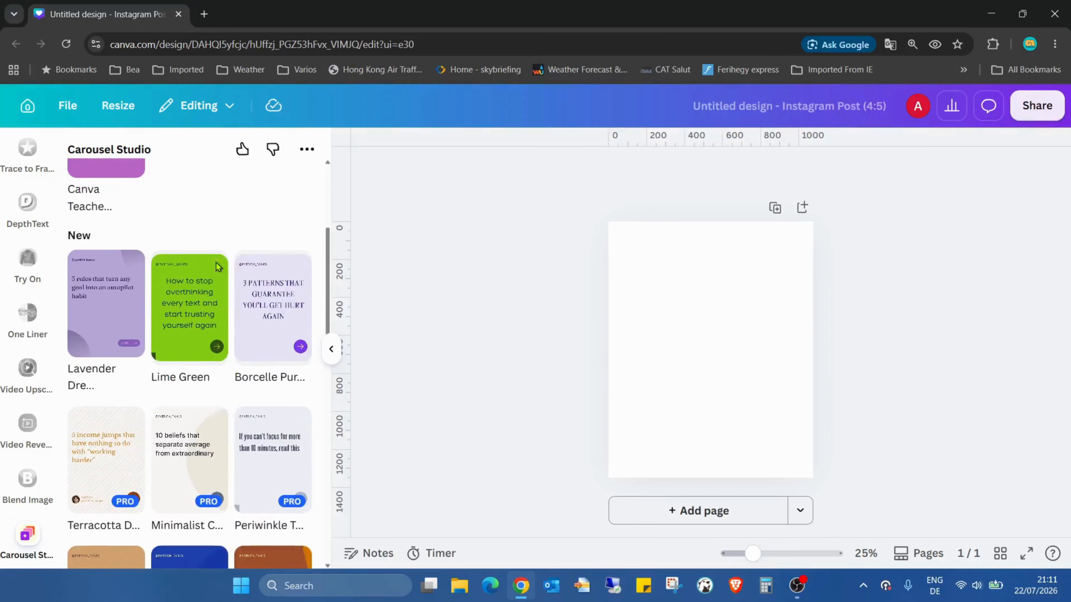
scroll(179, 322, up, 5)
scroll(180, 280, down, 2)
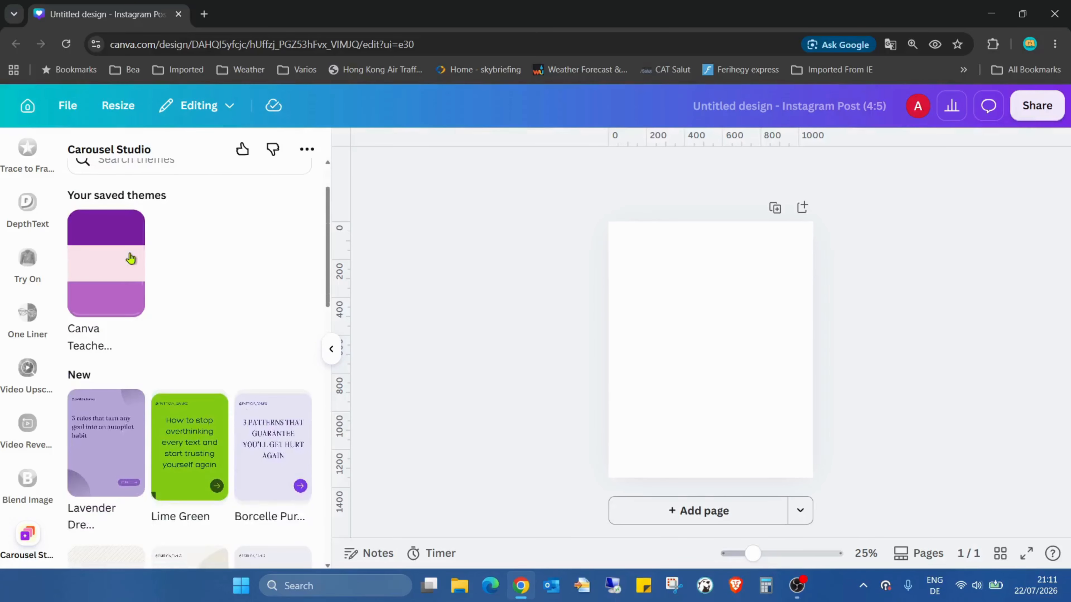
scroll(249, 274, down, 13)
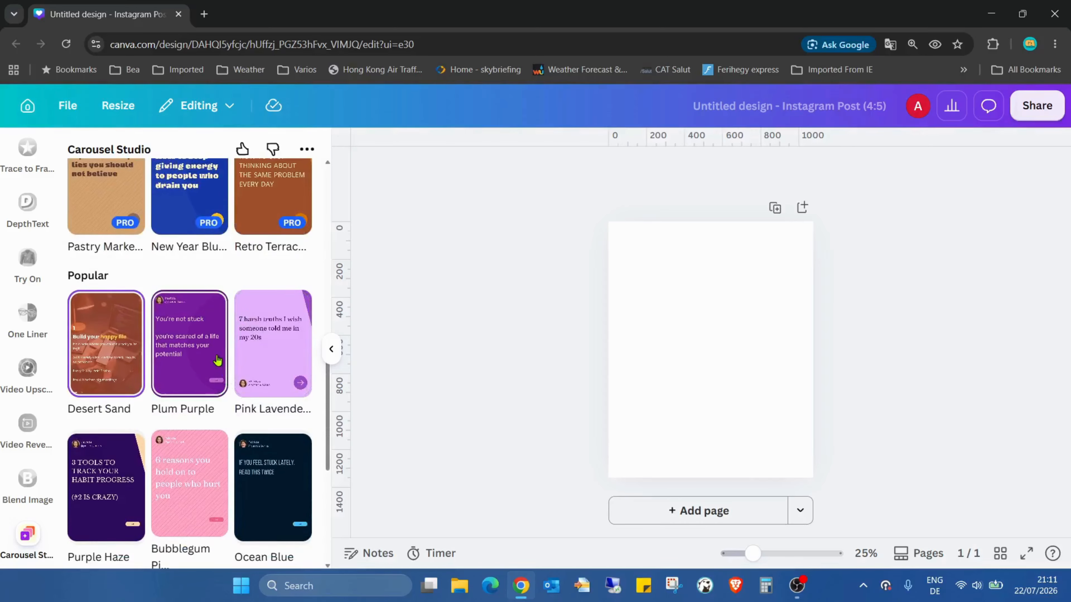
click(217, 359)
Examine the Plum Purple theme's heading font choices and icon style options.
scroll(303, 307, down, 3)
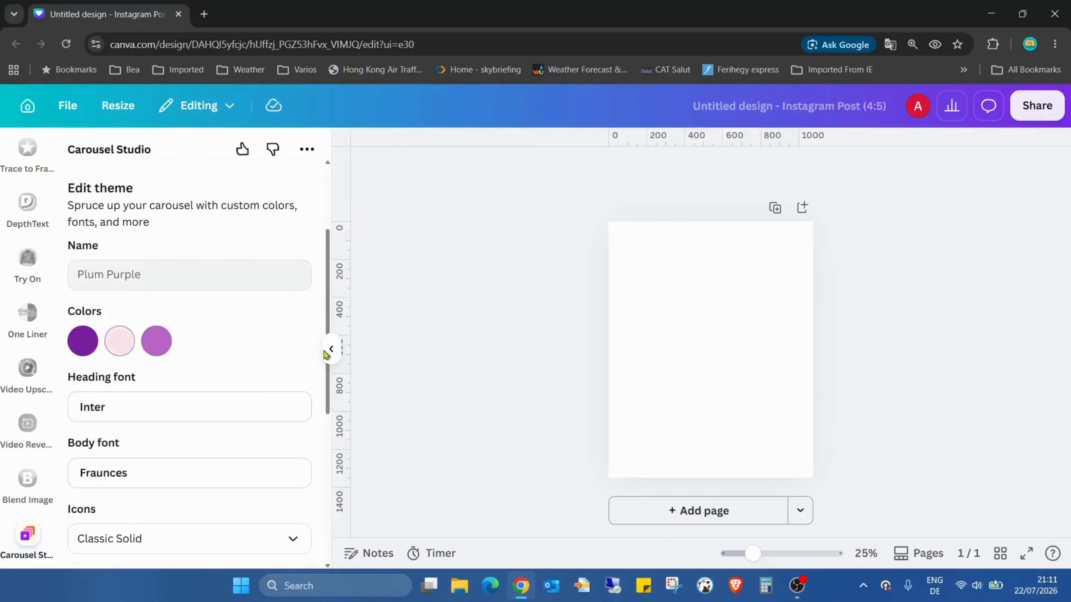
scroll(267, 279, down, 3)
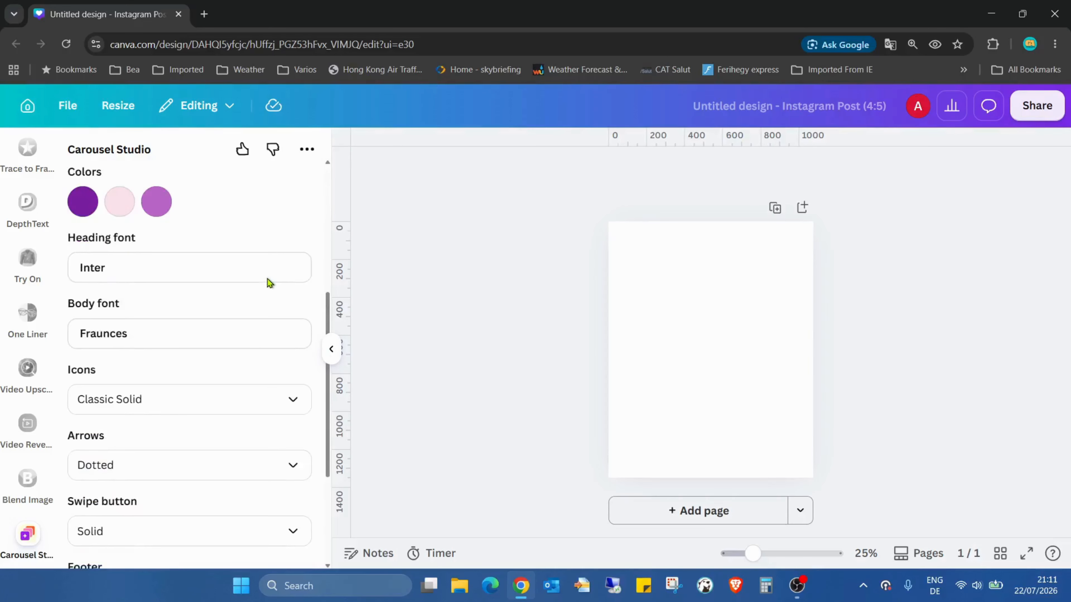
click(229, 278)
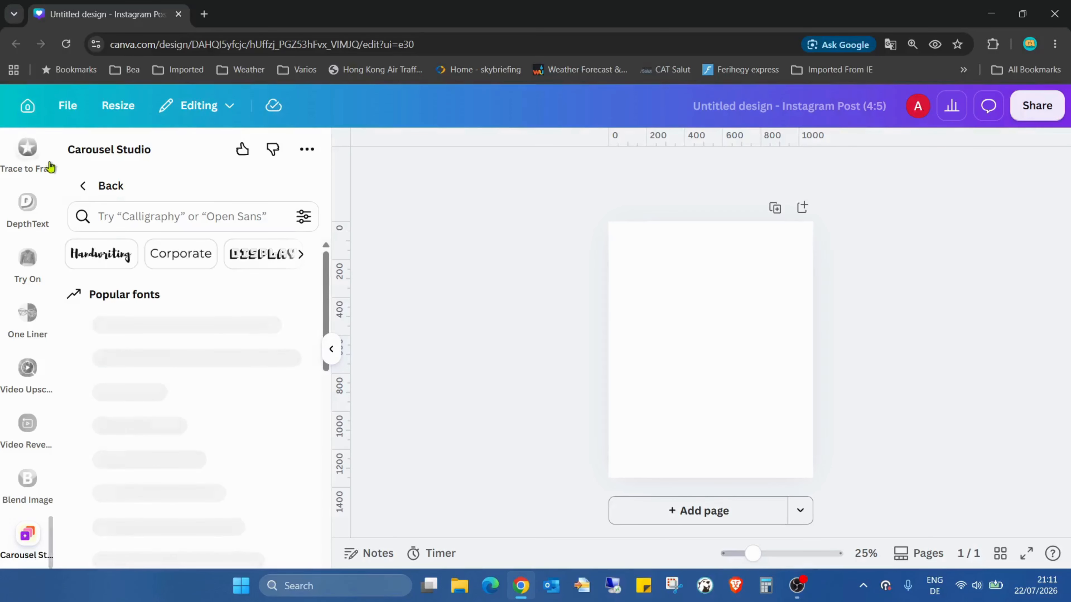
click(80, 195)
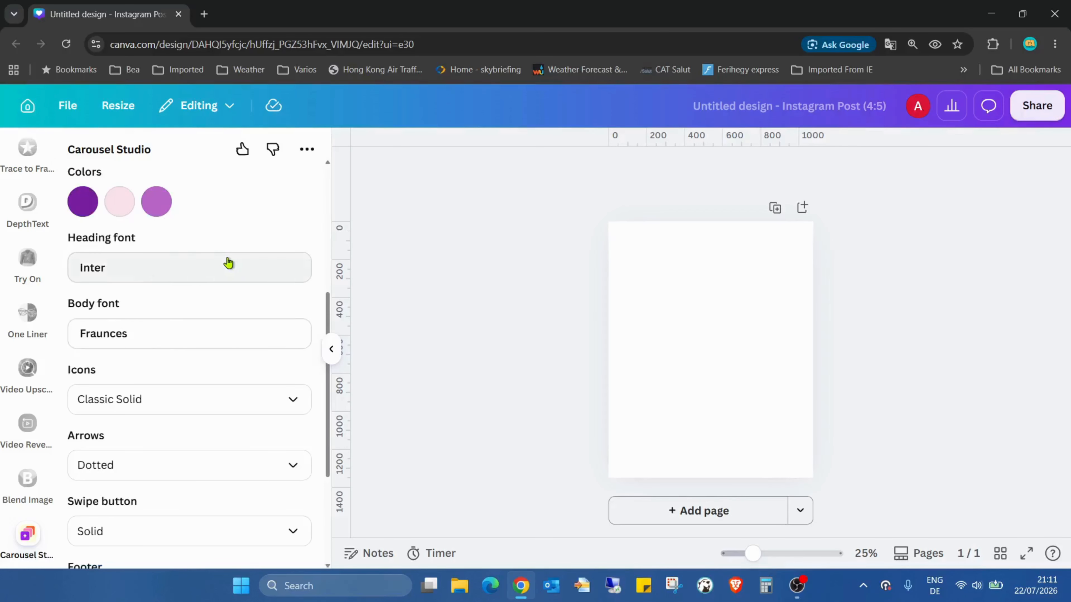
scroll(227, 266, down, 3)
scroll(251, 260, up, 5)
scroll(250, 260, down, 3)
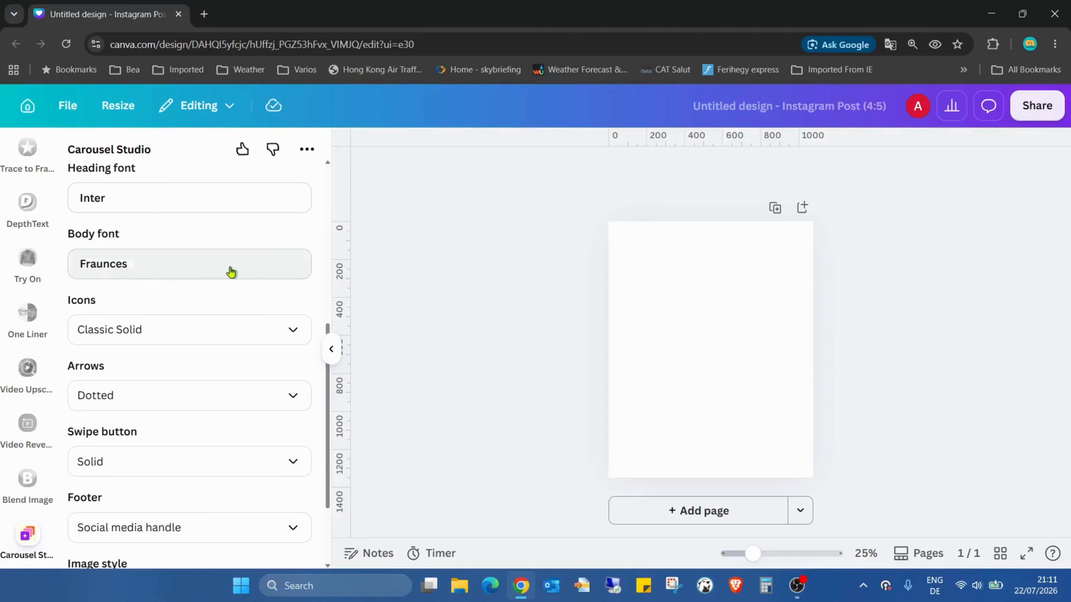
scroll(223, 240, down, 3)
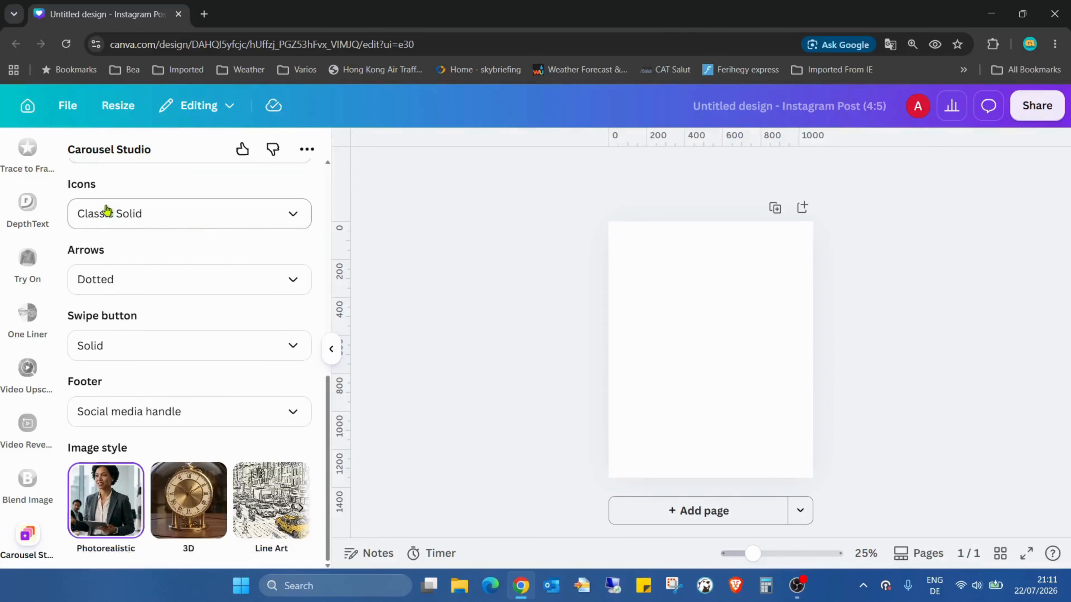
click(295, 217)
click(295, 219)
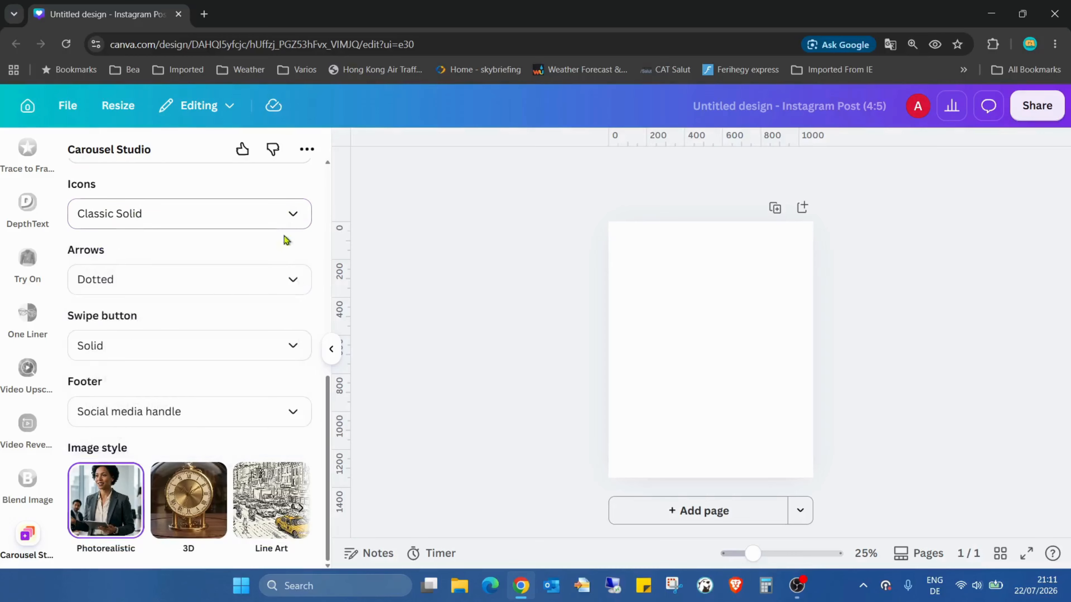
Set the Plum Purple theme's arrows to Curved and its image style to 3D.
click(308, 287)
click(223, 383)
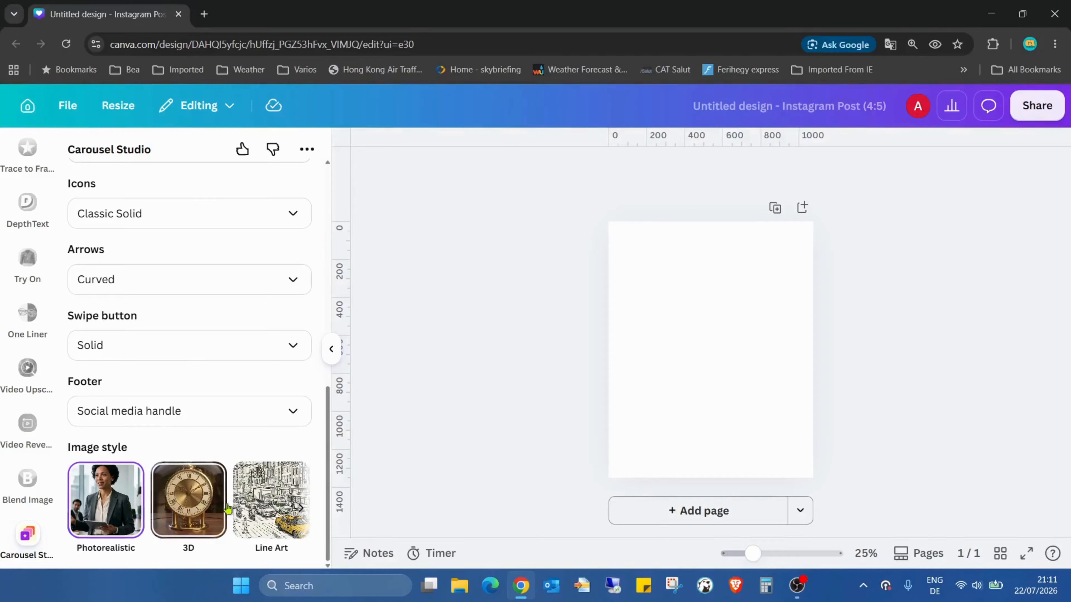
click(200, 506)
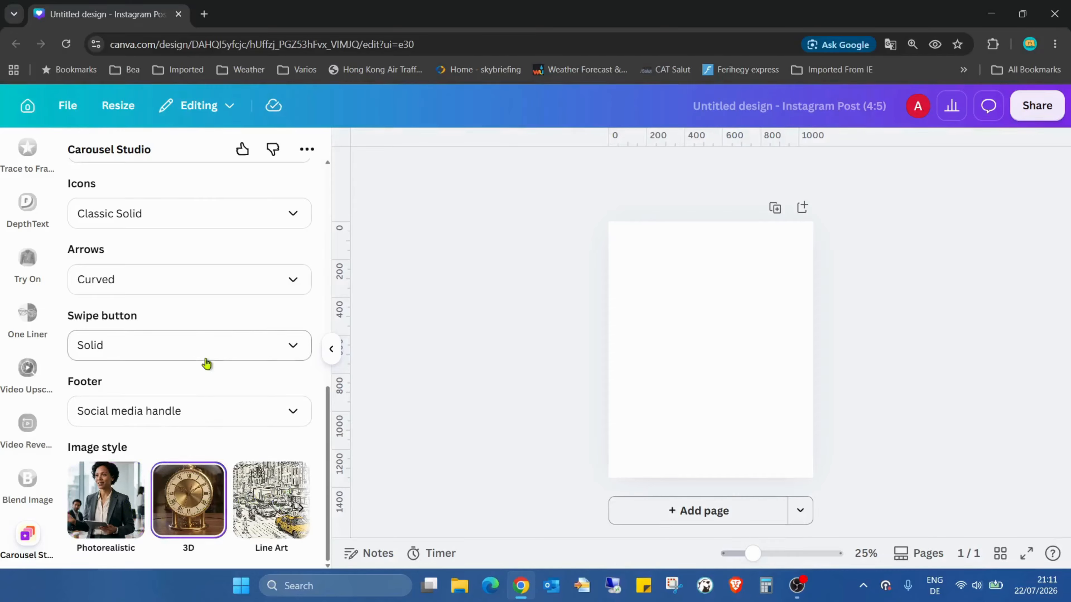
Try to save the edited Plum Purple theme as a new theme with a name beginning with "canva".
scroll(269, 383, up, 5)
scroll(269, 384, up, 5)
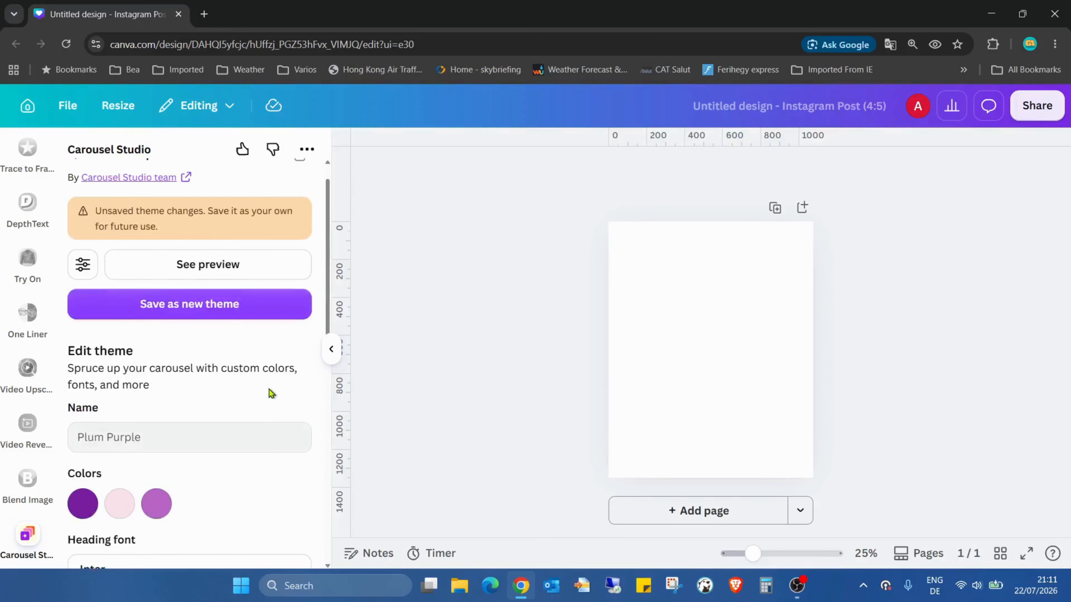
click(222, 305)
click(207, 270)
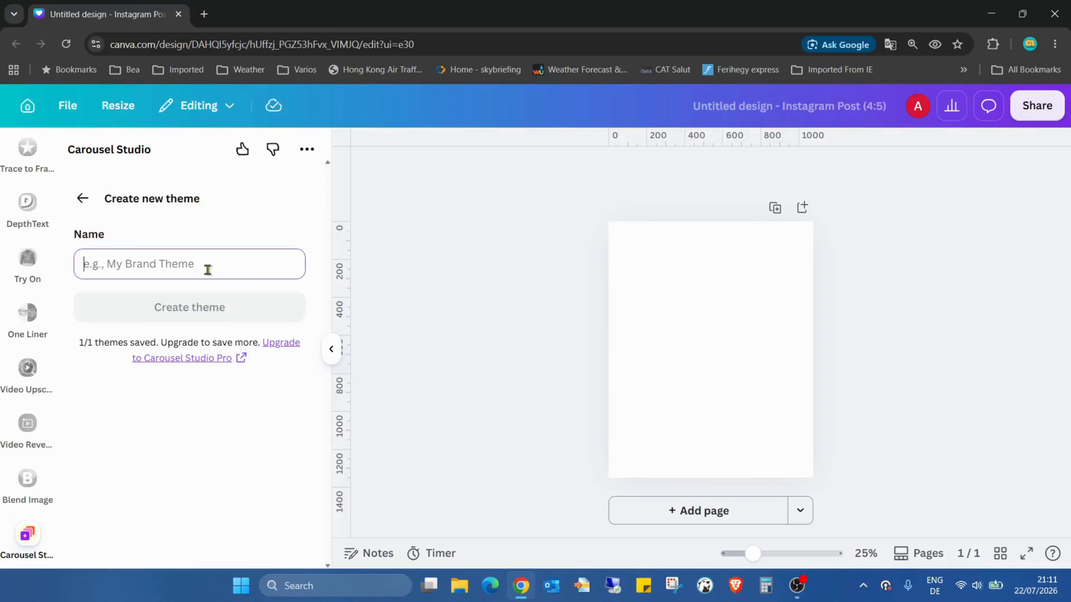
text(ca)
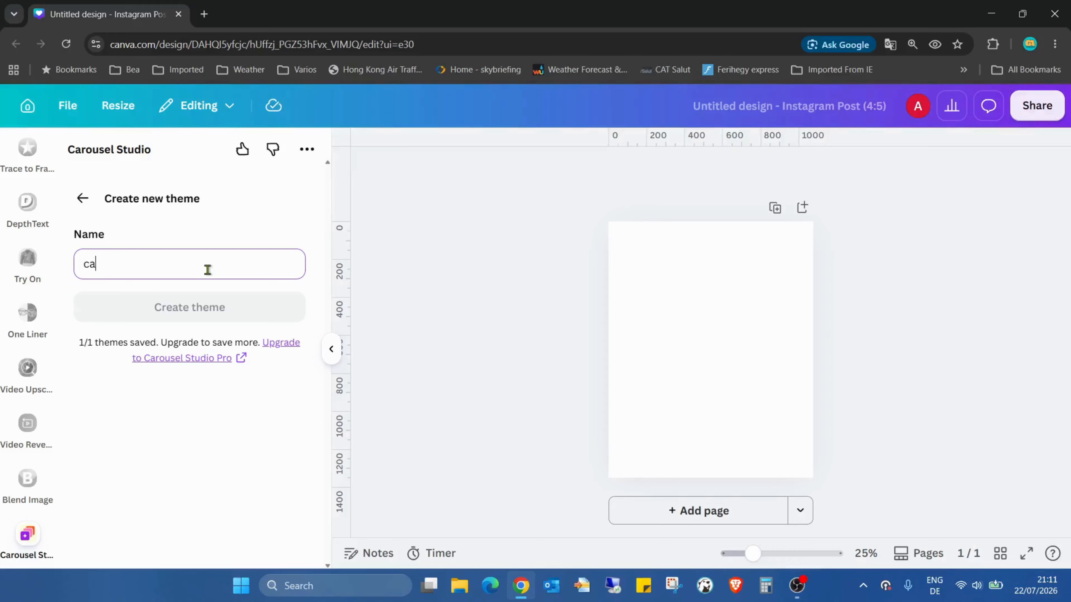
text(nva tescher 2)
click(82, 198)
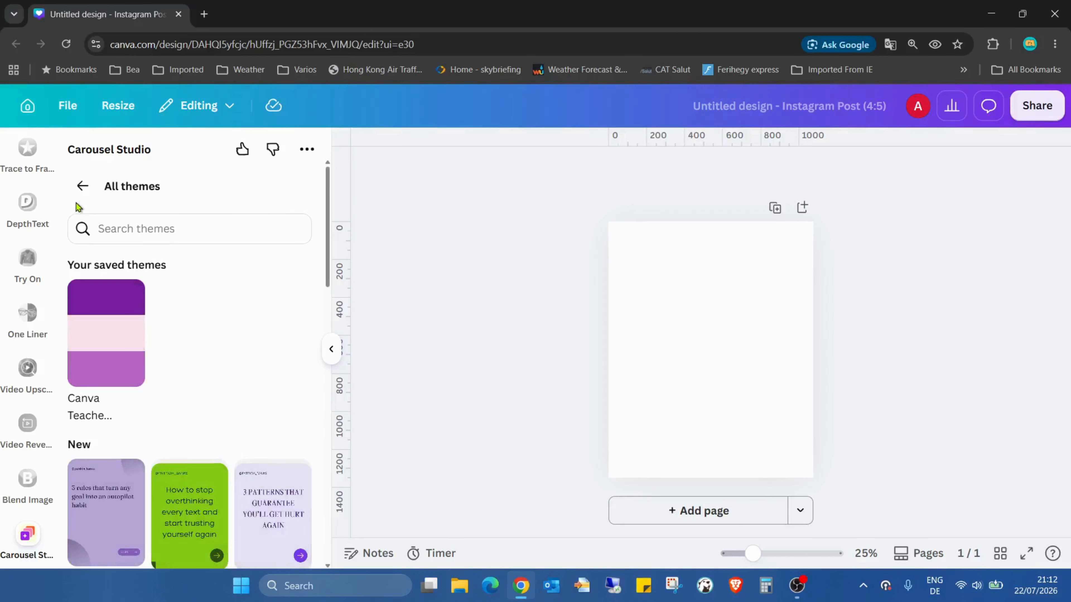
click(83, 186)
Choose the saved purple and pink "Canva Teache..." theme for the carousel.
scroll(228, 295, down, 6)
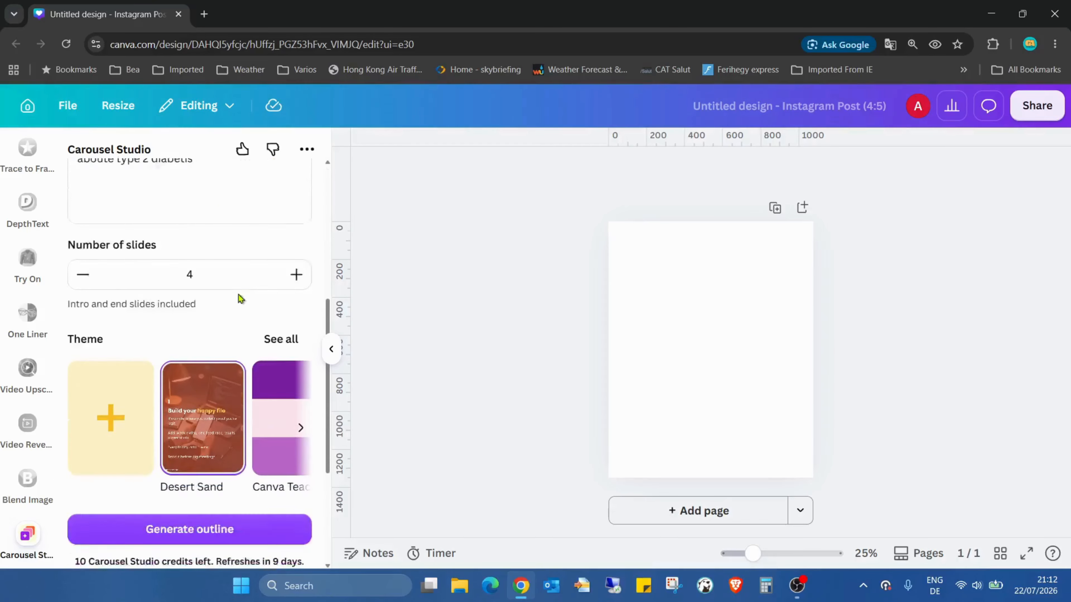
click(291, 372)
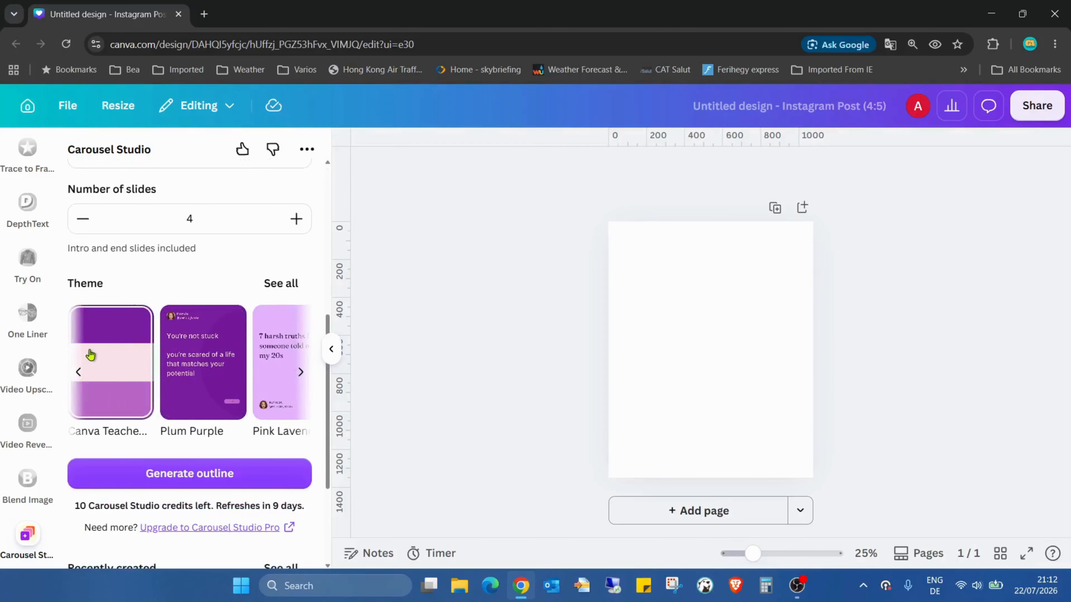
click(106, 361)
click(206, 270)
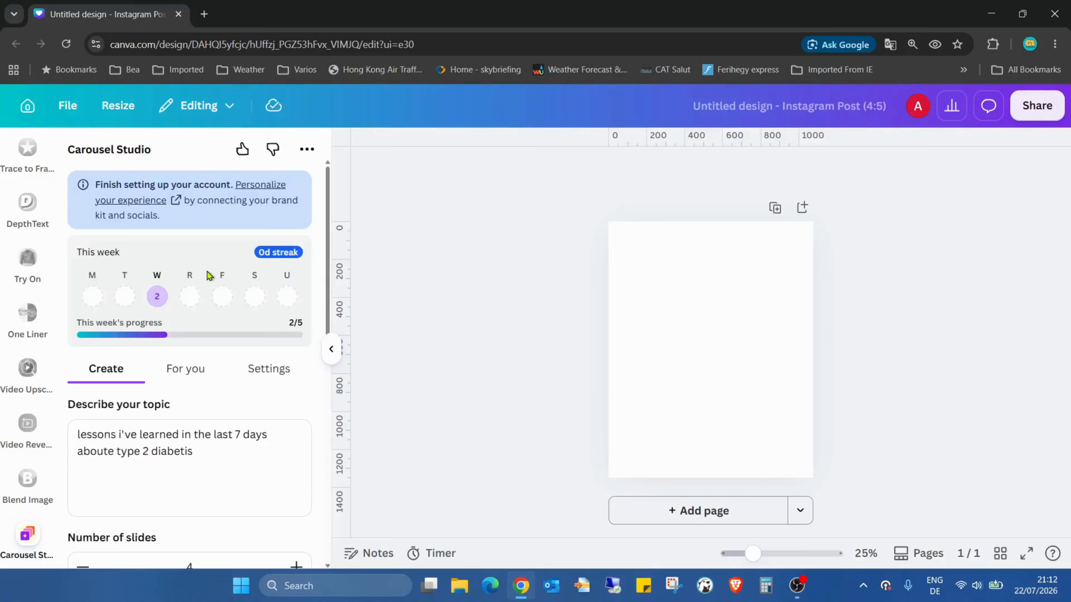
Generate the carousel outline from the entered topic with 4 slides.
scroll(270, 307, down, 7)
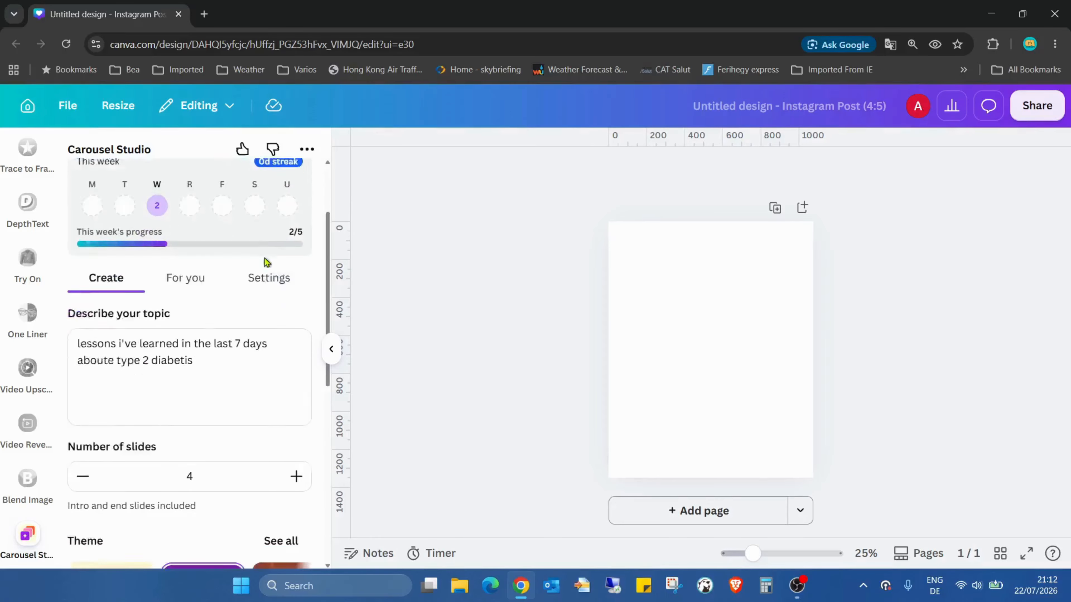
scroll(267, 240, down, 5)
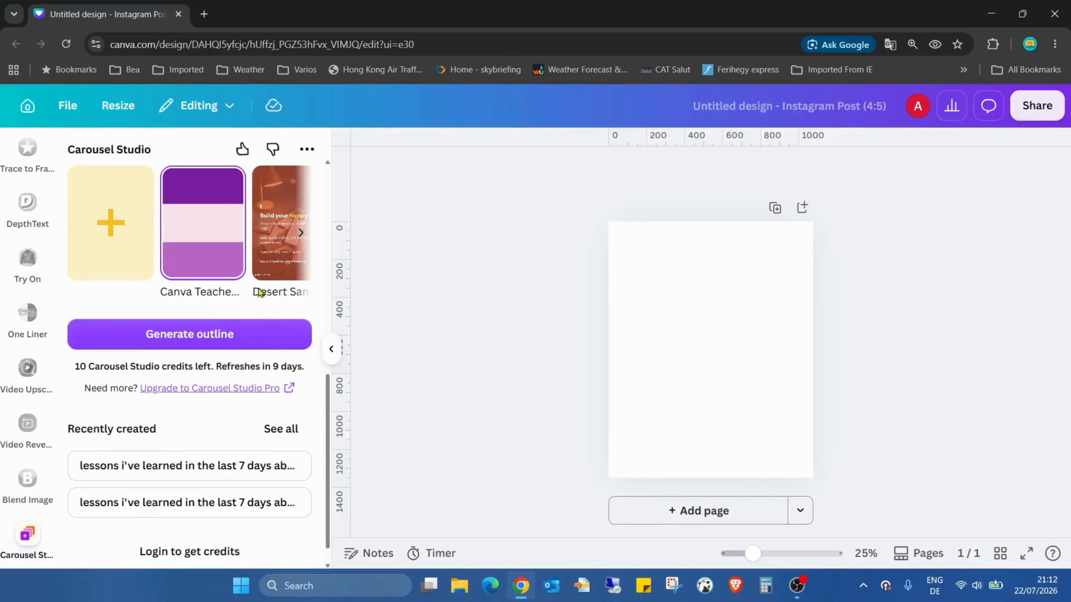
click(198, 343)
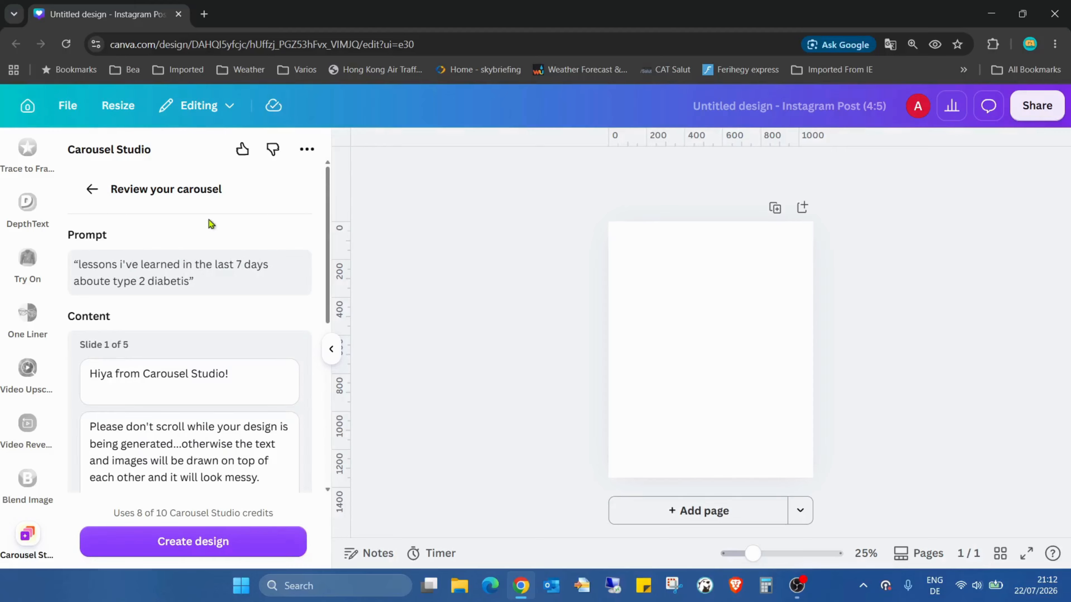
Review the generated slide content and theme, and create the carousel design from it.
scroll(289, 220, down, 5)
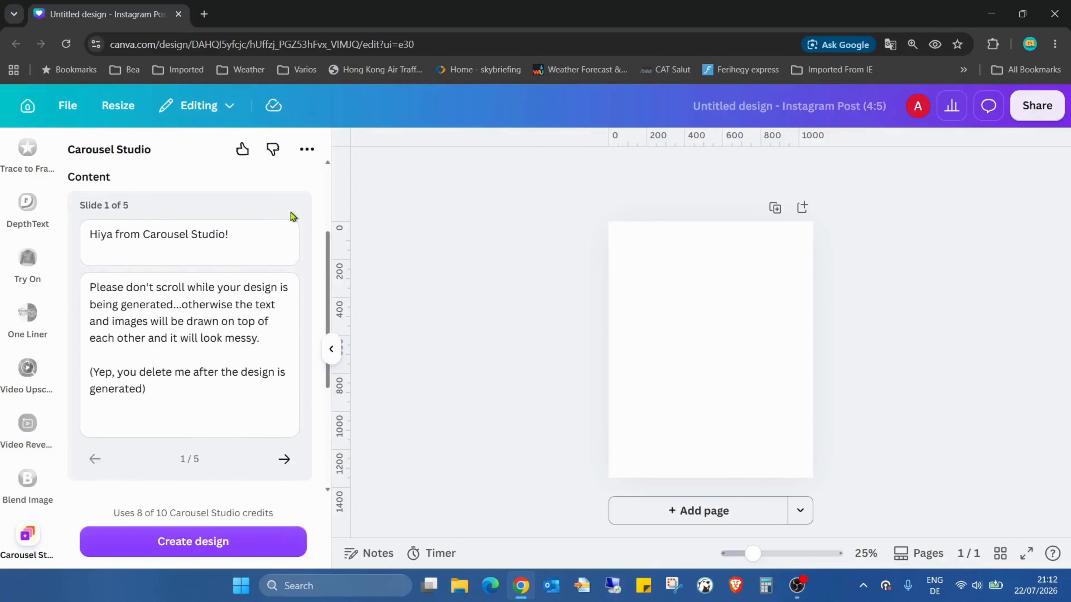
scroll(277, 226, down, 4)
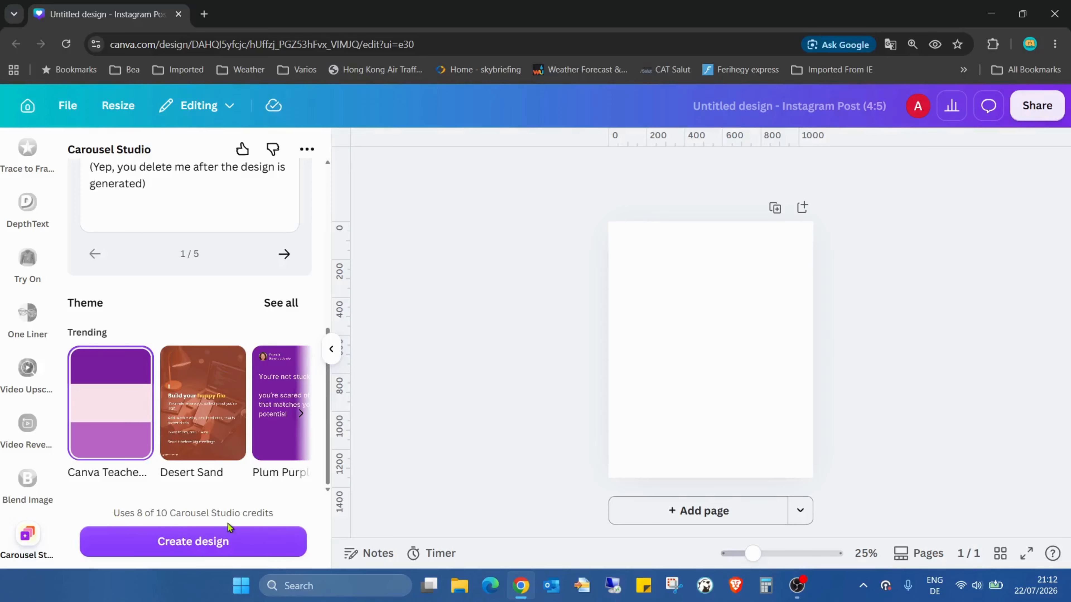
scroll(210, 426, up, 6)
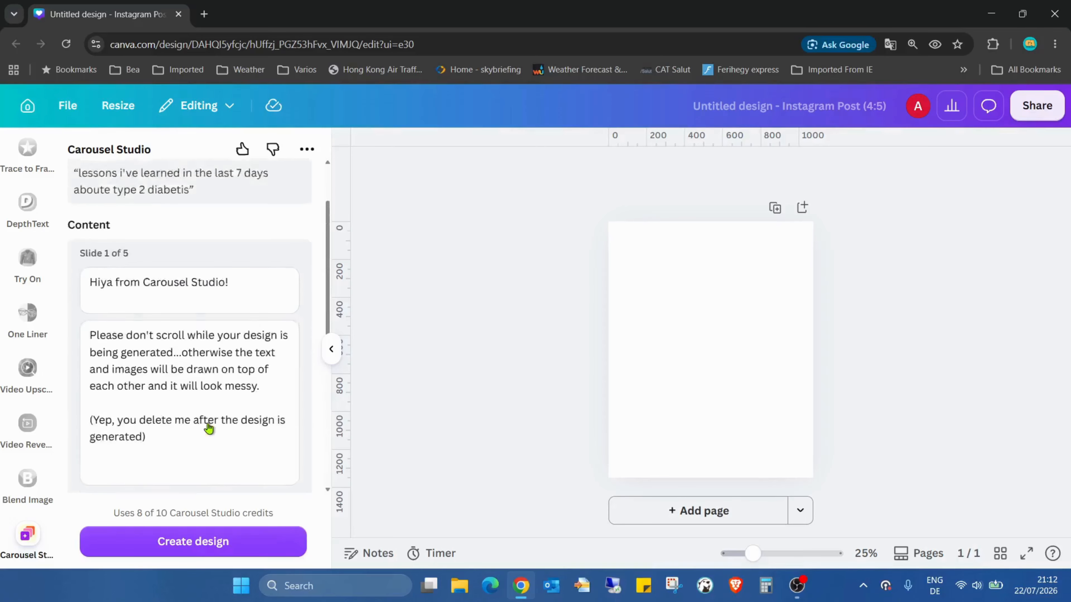
scroll(208, 438, down, 6)
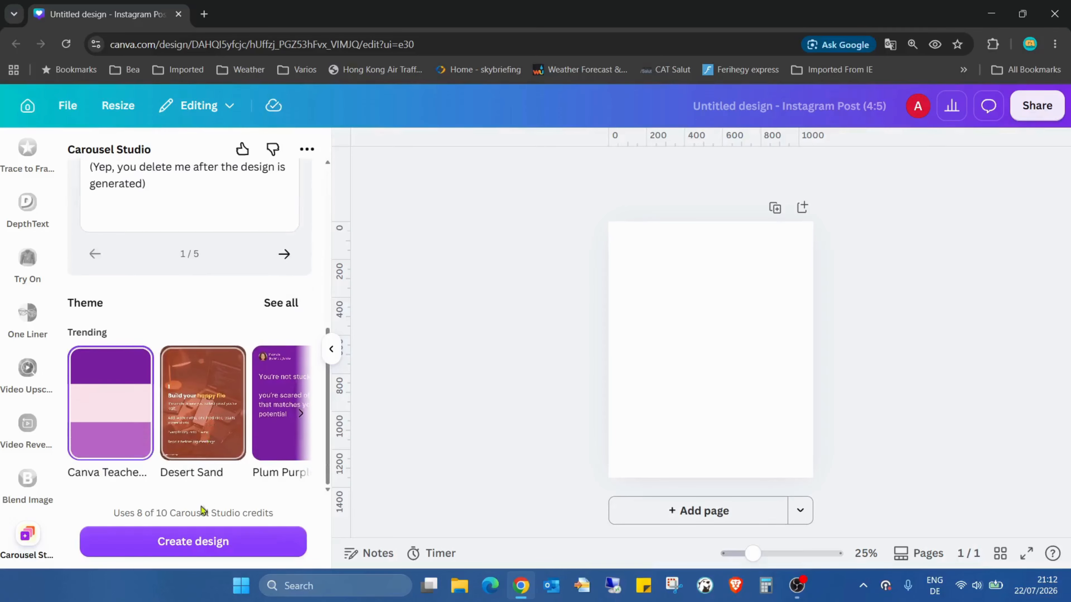
click(282, 540)
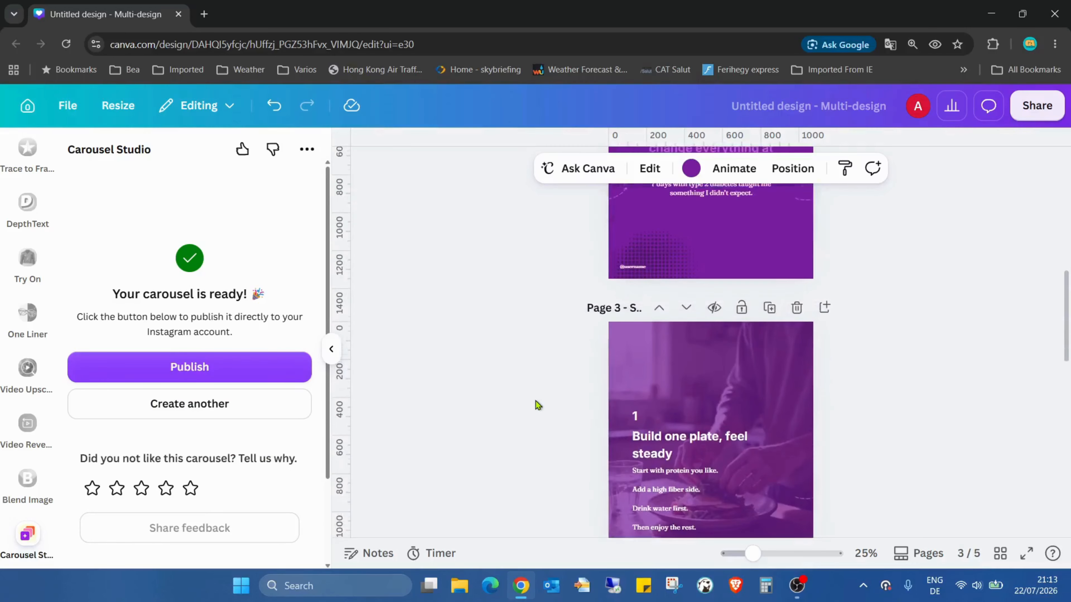
Preview the finished carousel pages in full screen and return to the editor.
click(1025, 554)
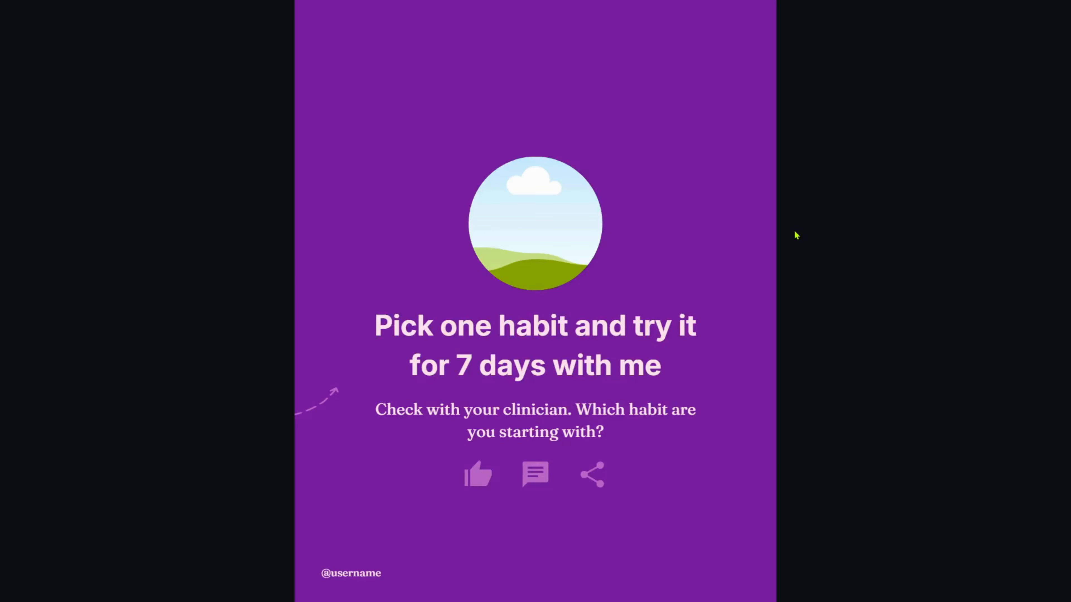
key(Escape)
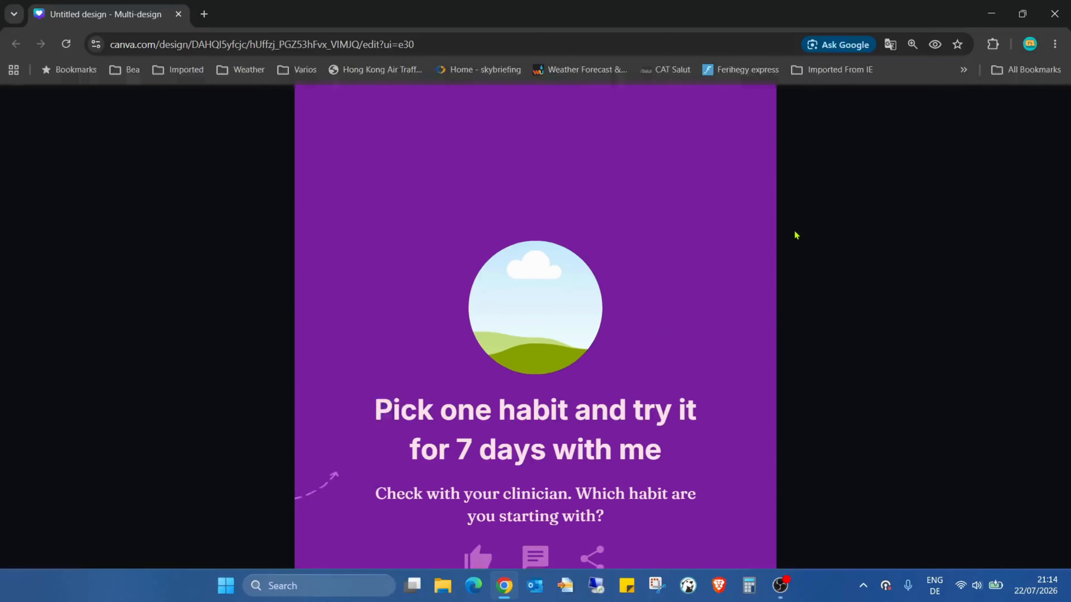
Review the carousel's final page and the publishing, feedback and sign-in options offered for the finished carousel.
scroll(760, 366, down, 15)
scroll(761, 366, down, 5)
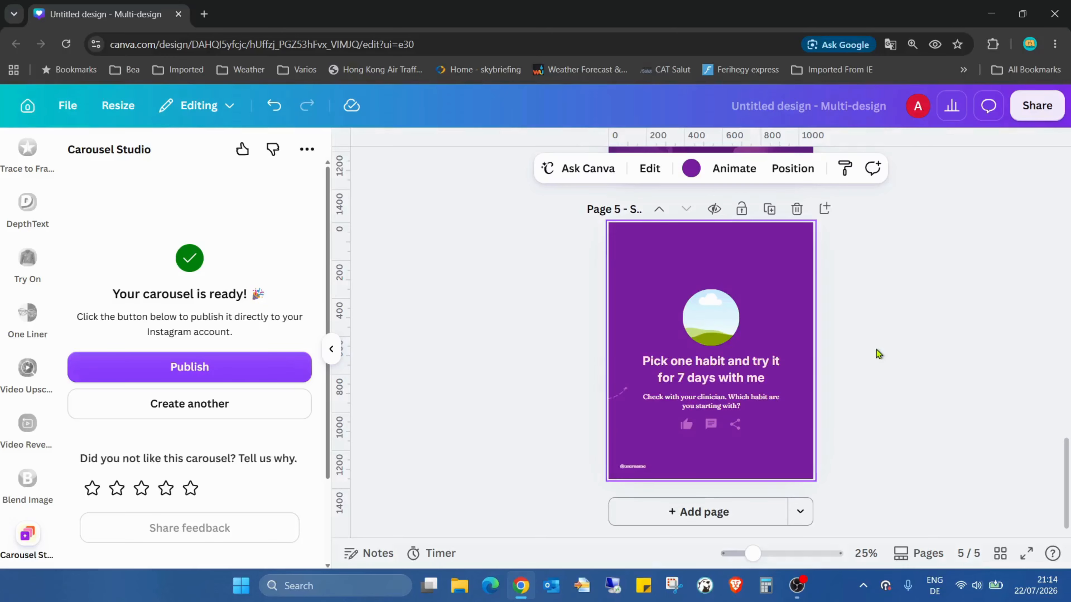
scroll(272, 296, down, 3)
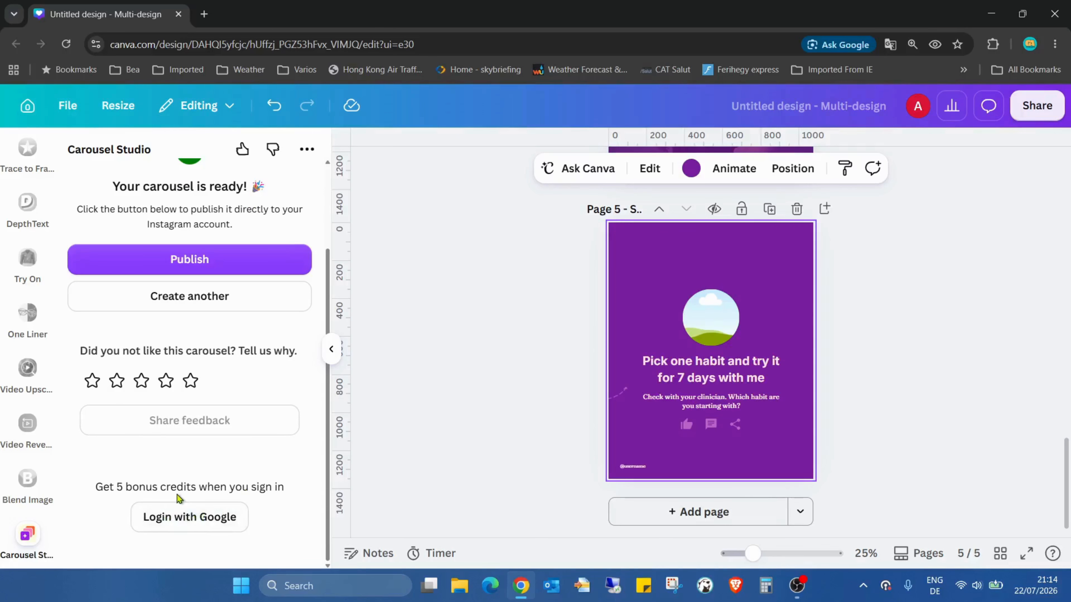
scroll(271, 486, up, 3)
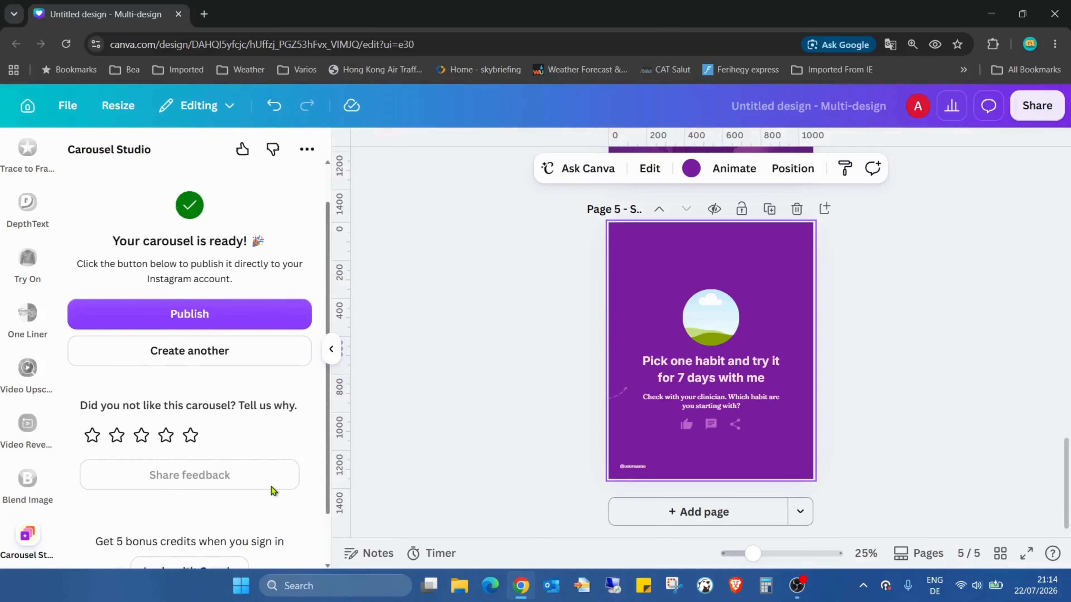
scroll(271, 488, down, 3)
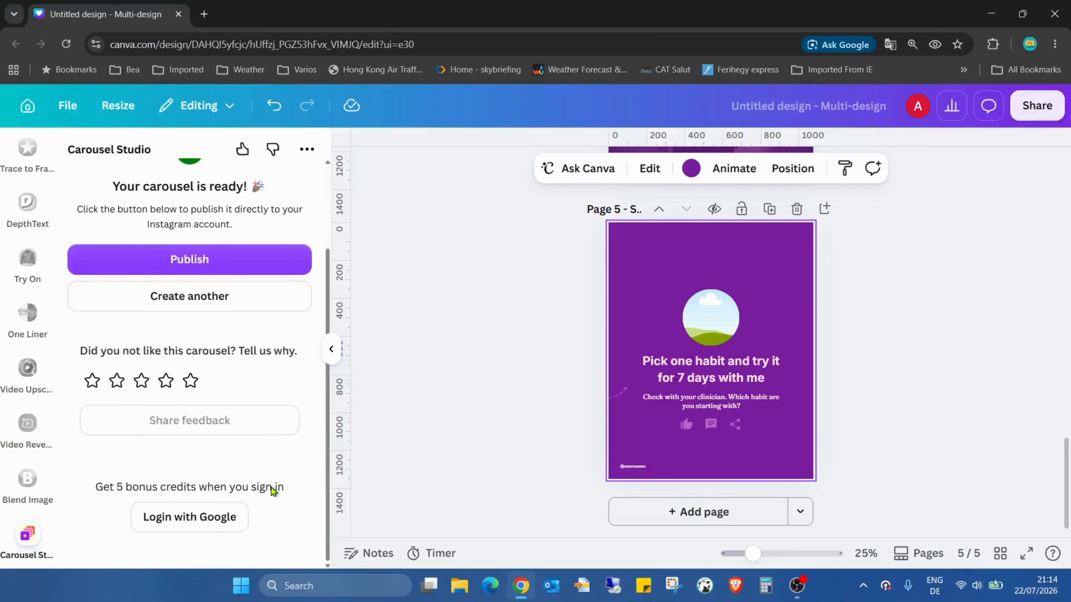
Start creating another carousel and check the remaining credits and recently created carousels in the creation form.
click(219, 298)
scroll(263, 320, down, 8)
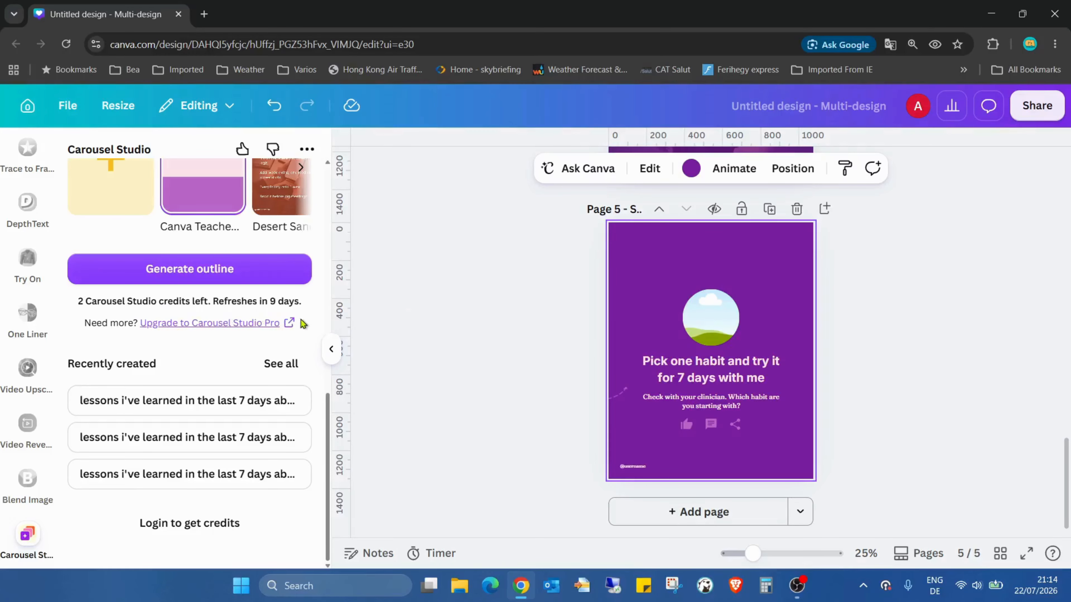
click(300, 419)
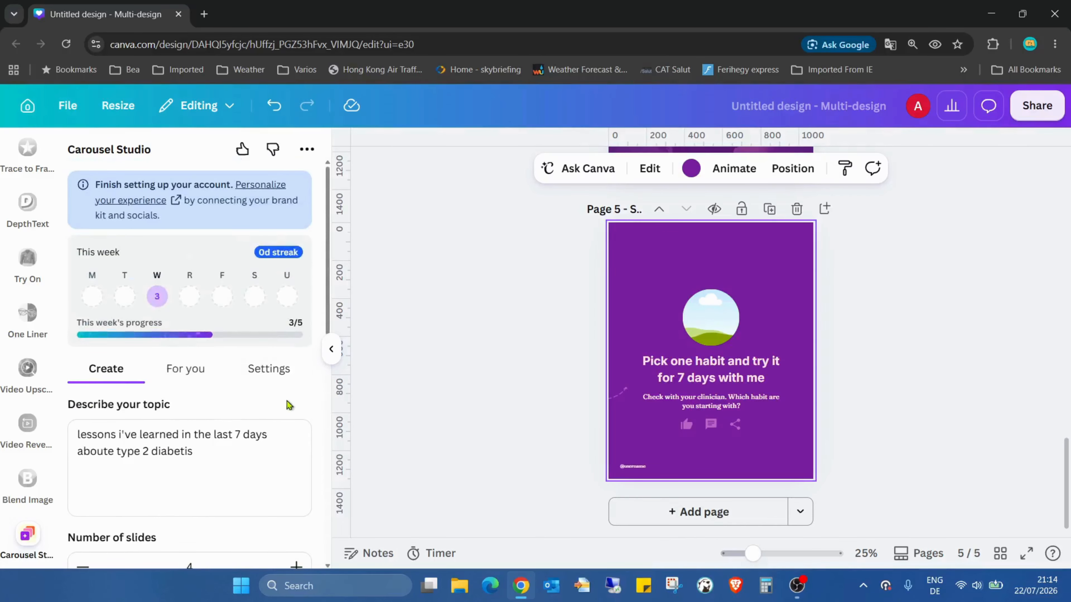